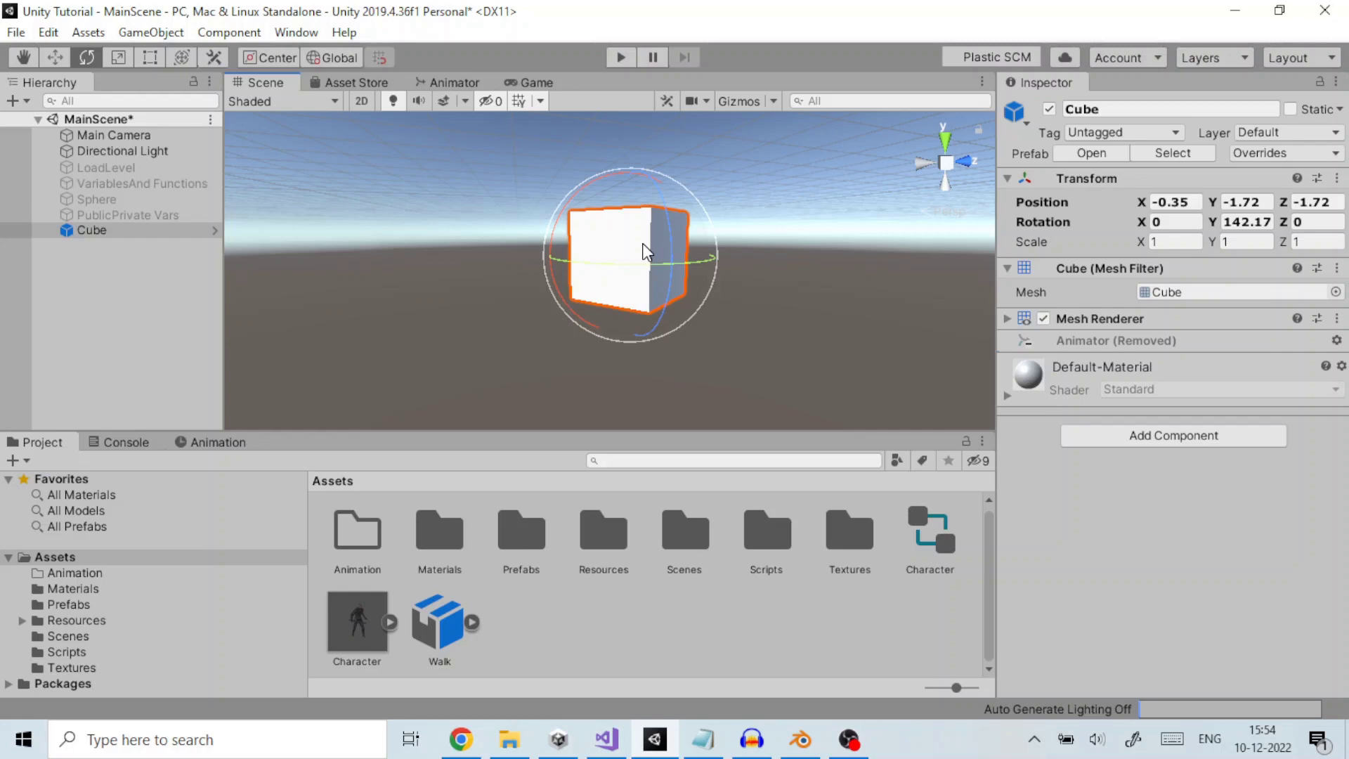
- Select the Cube and open the Animation window from Window > Animation
{"action": "left_click", "coordinate": [106, 232]}
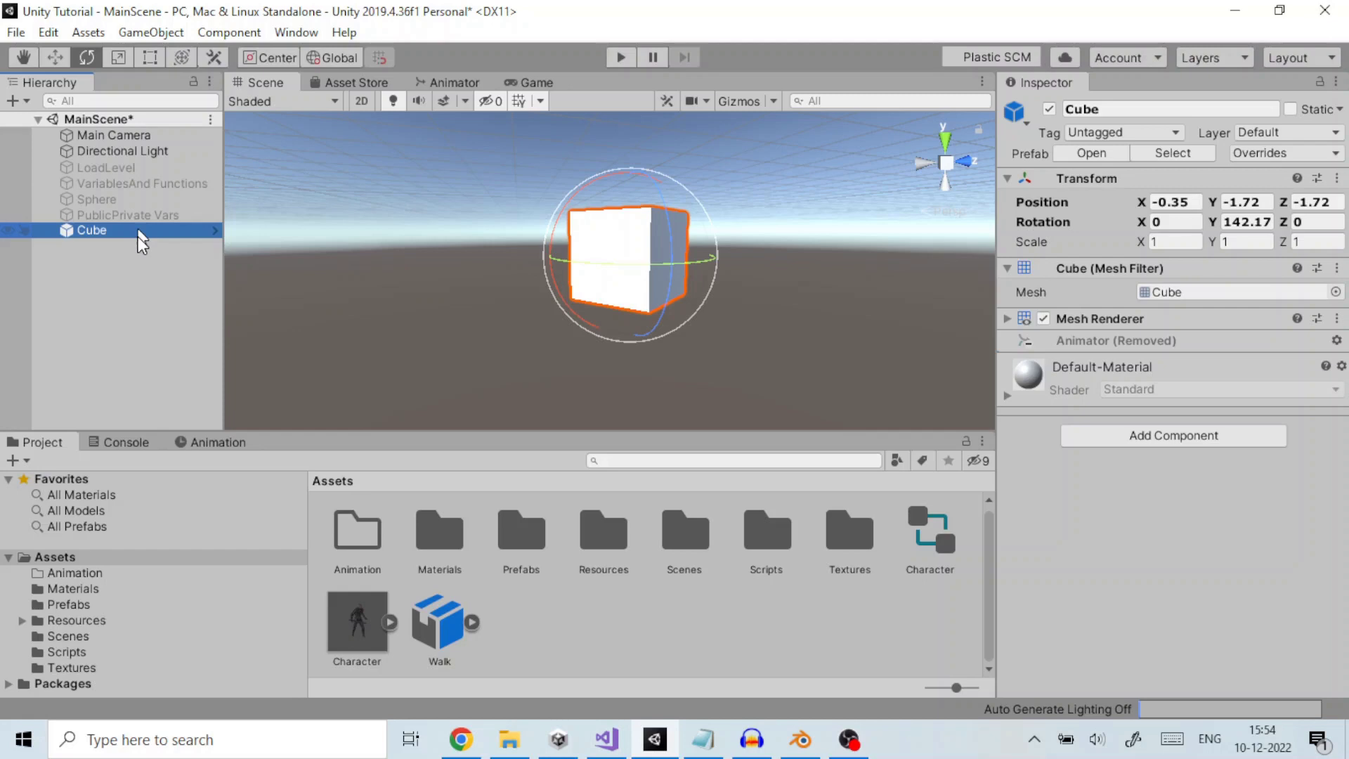
{"action": "left_click", "coordinate": [304, 33]}
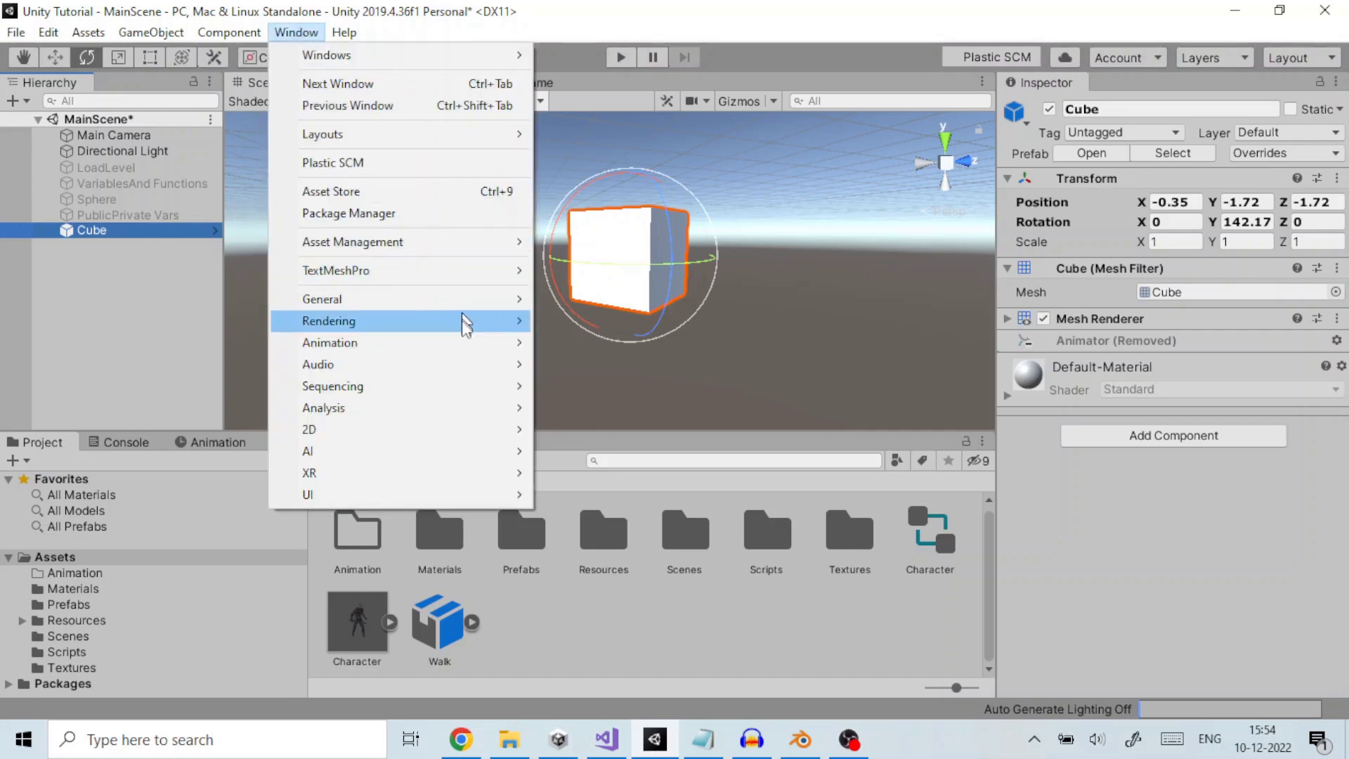
{"action": "mouse_move", "coordinate": [466, 344]}
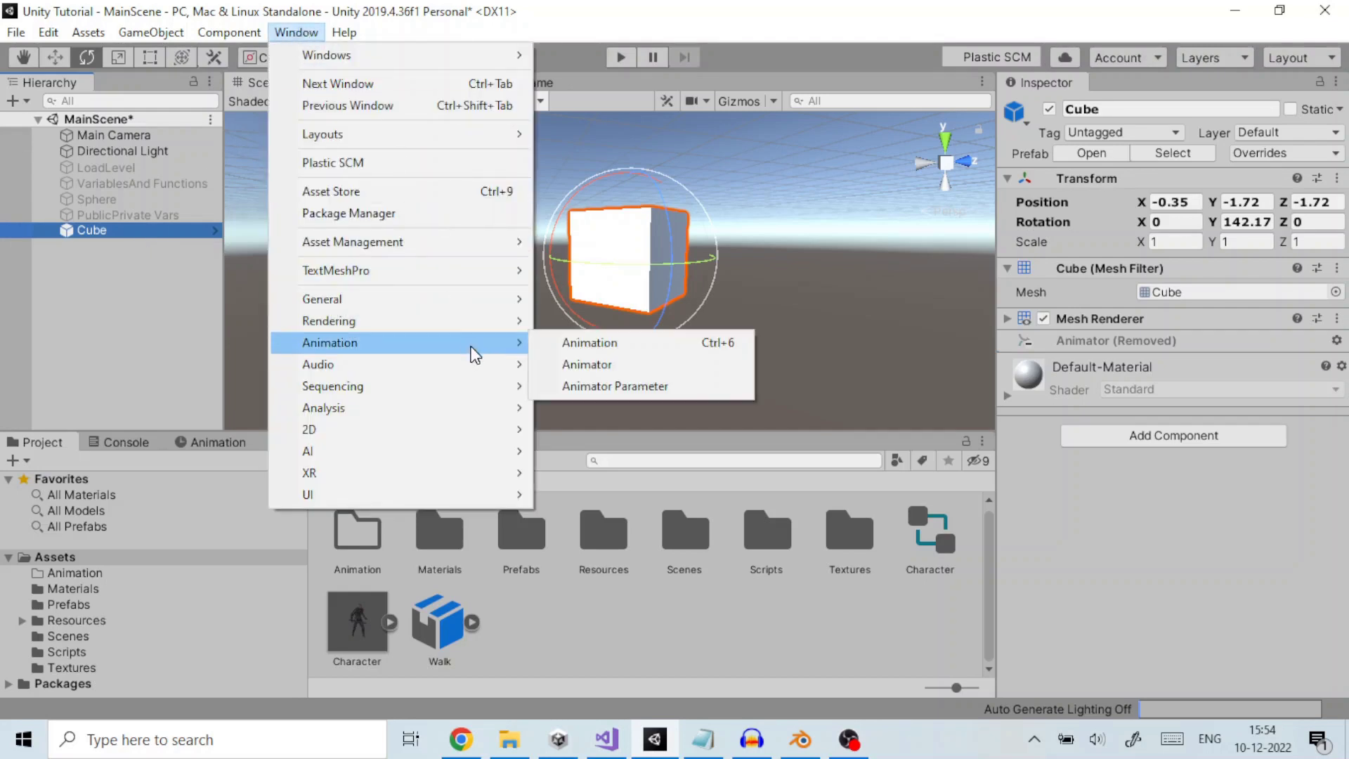
{"action": "left_click", "coordinate": [583, 343]}
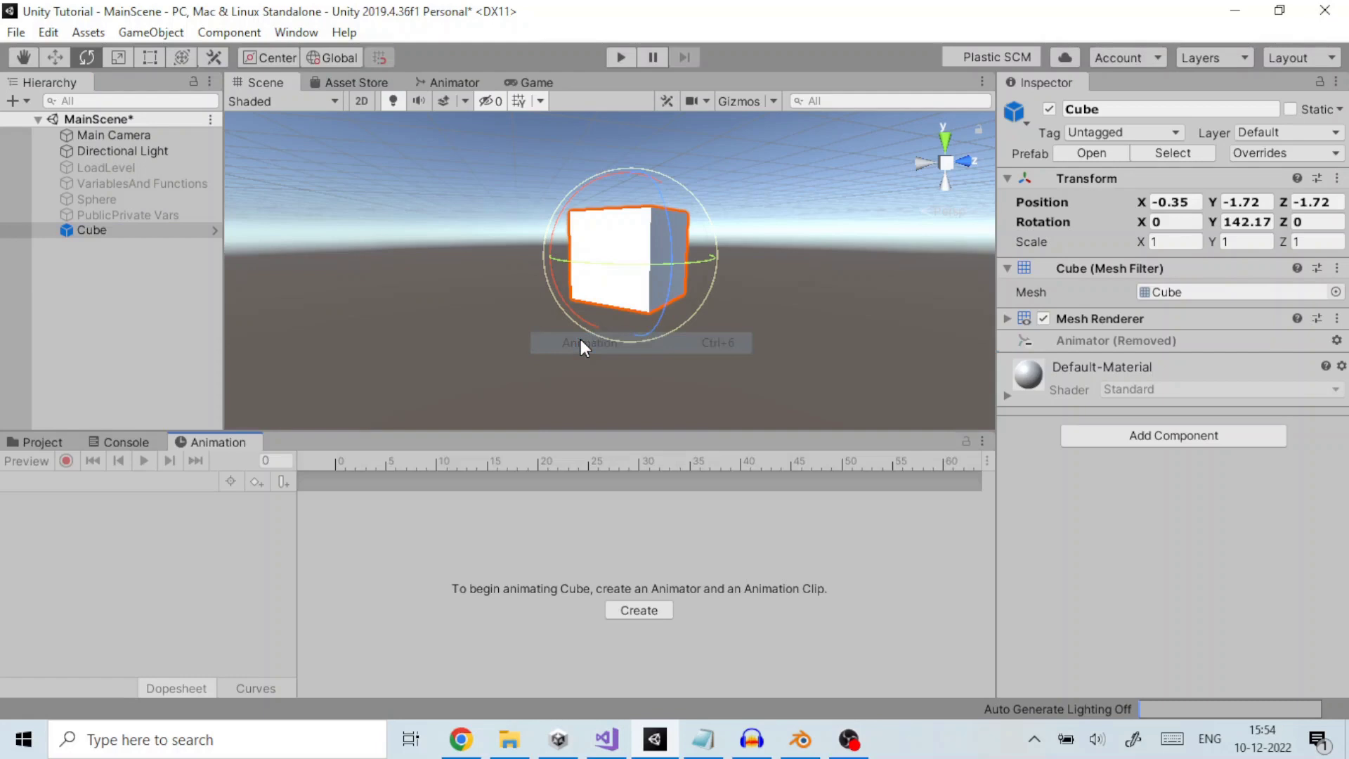
- Create an Animator and a new clip for Cube, saving the clip into the Animation folder
{"action": "left_click", "coordinate": [636, 610]}
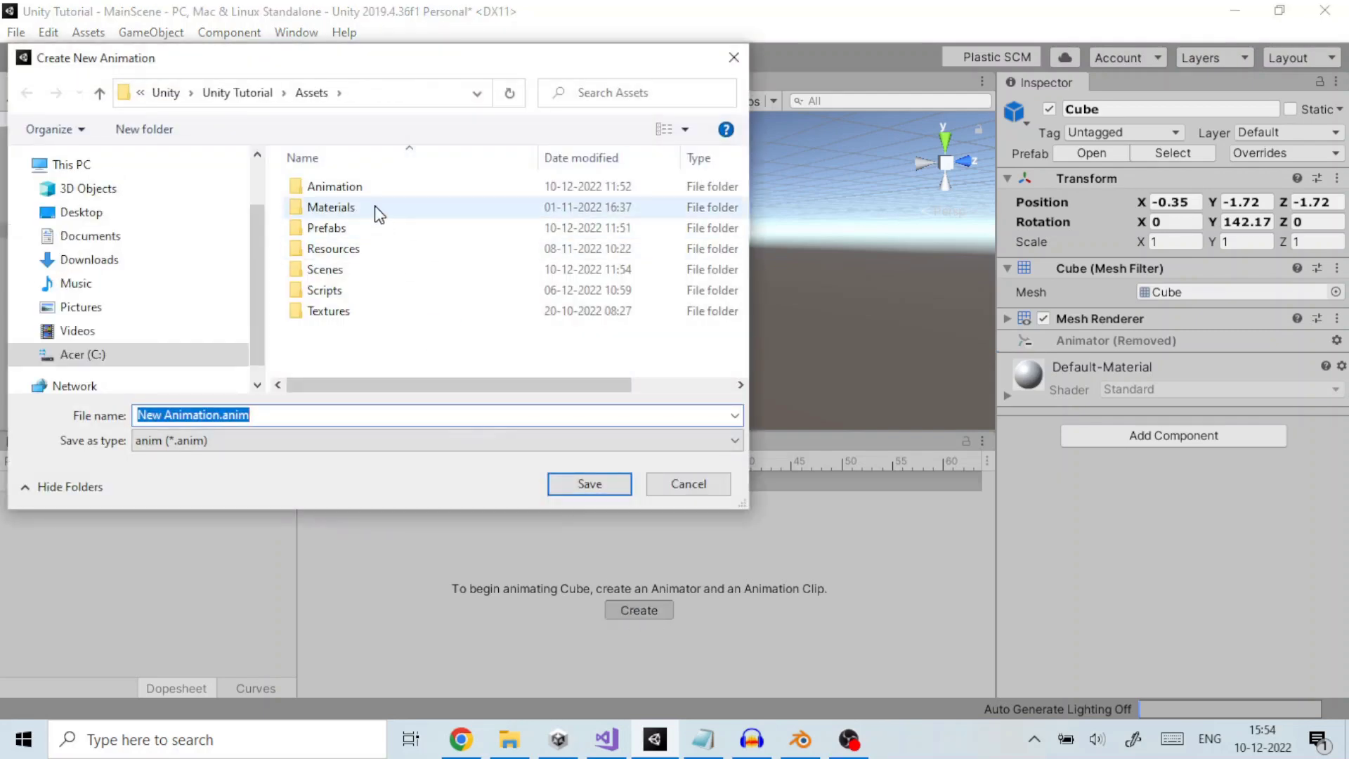
{"action": "double_click", "coordinate": [367, 186]}
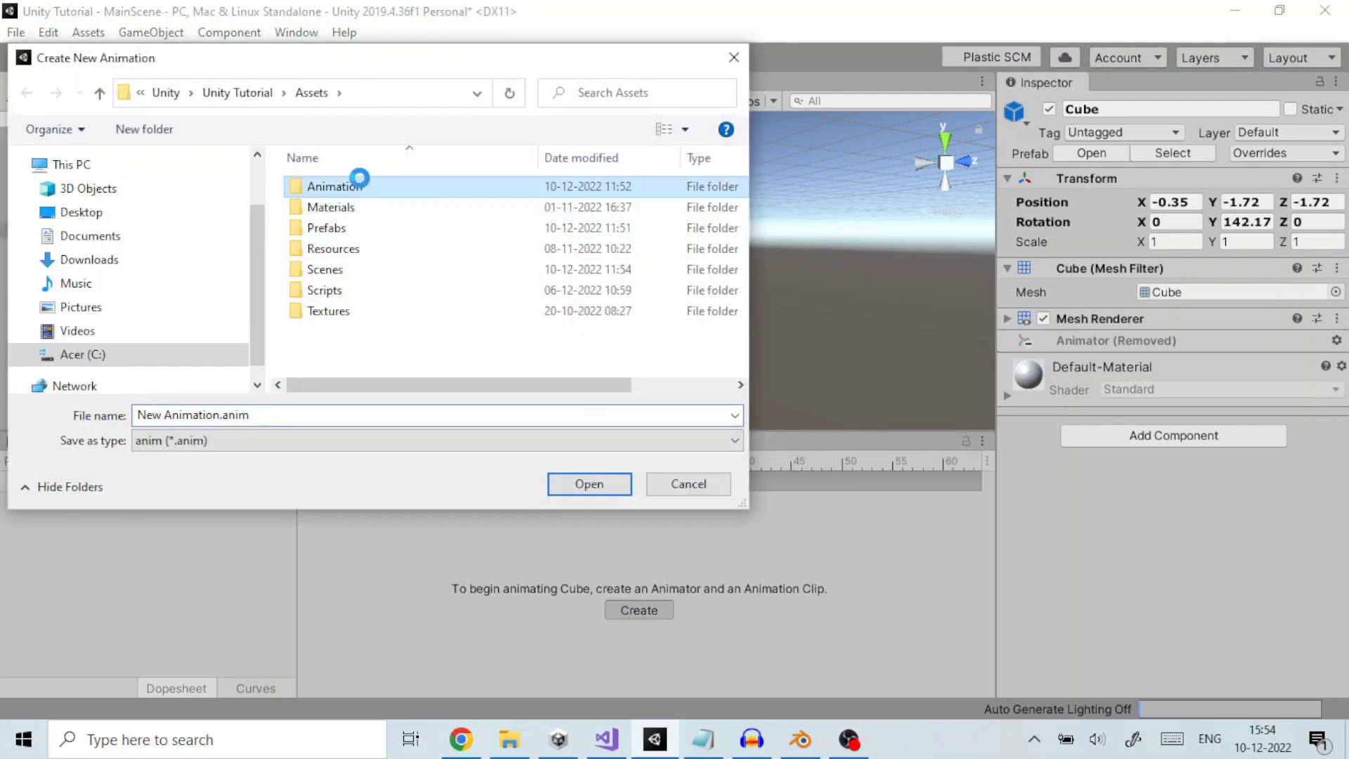
{"action": "left_click", "coordinate": [228, 415]}
{"action": "left_click", "coordinate": [219, 415]}
{"action": "left_click", "coordinate": [104, 418]}
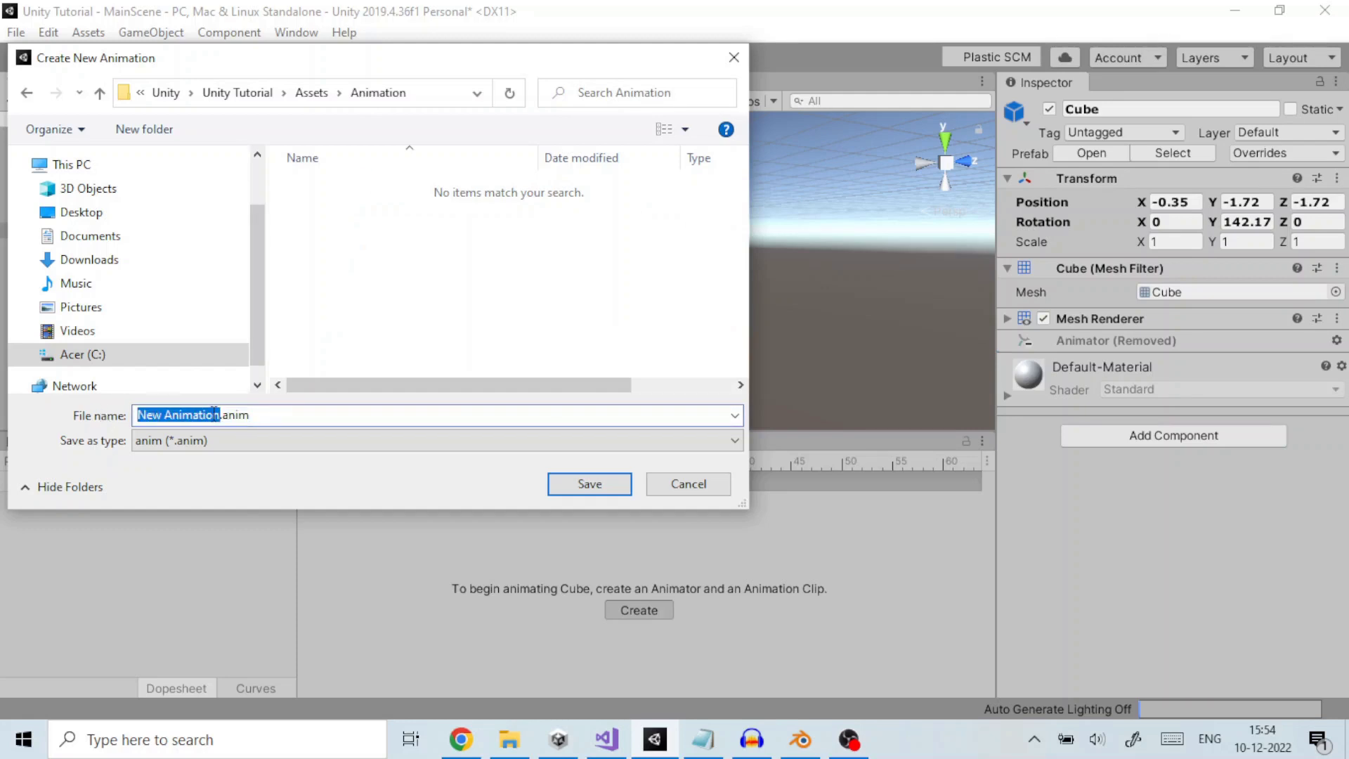
{"action": "type", "text": "Cube"}
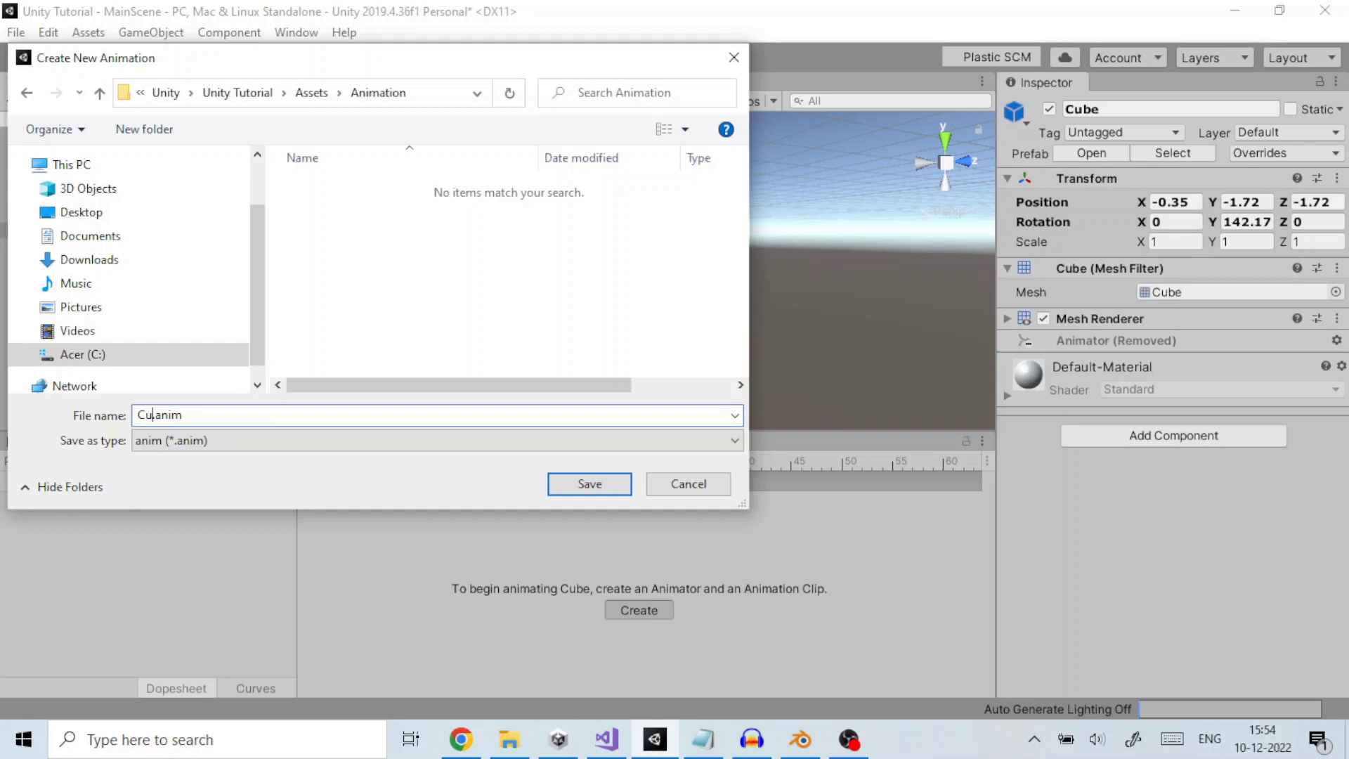
{"action": "type", "text": "Rotate"}
{"action": "left_click", "coordinate": [580, 486]}
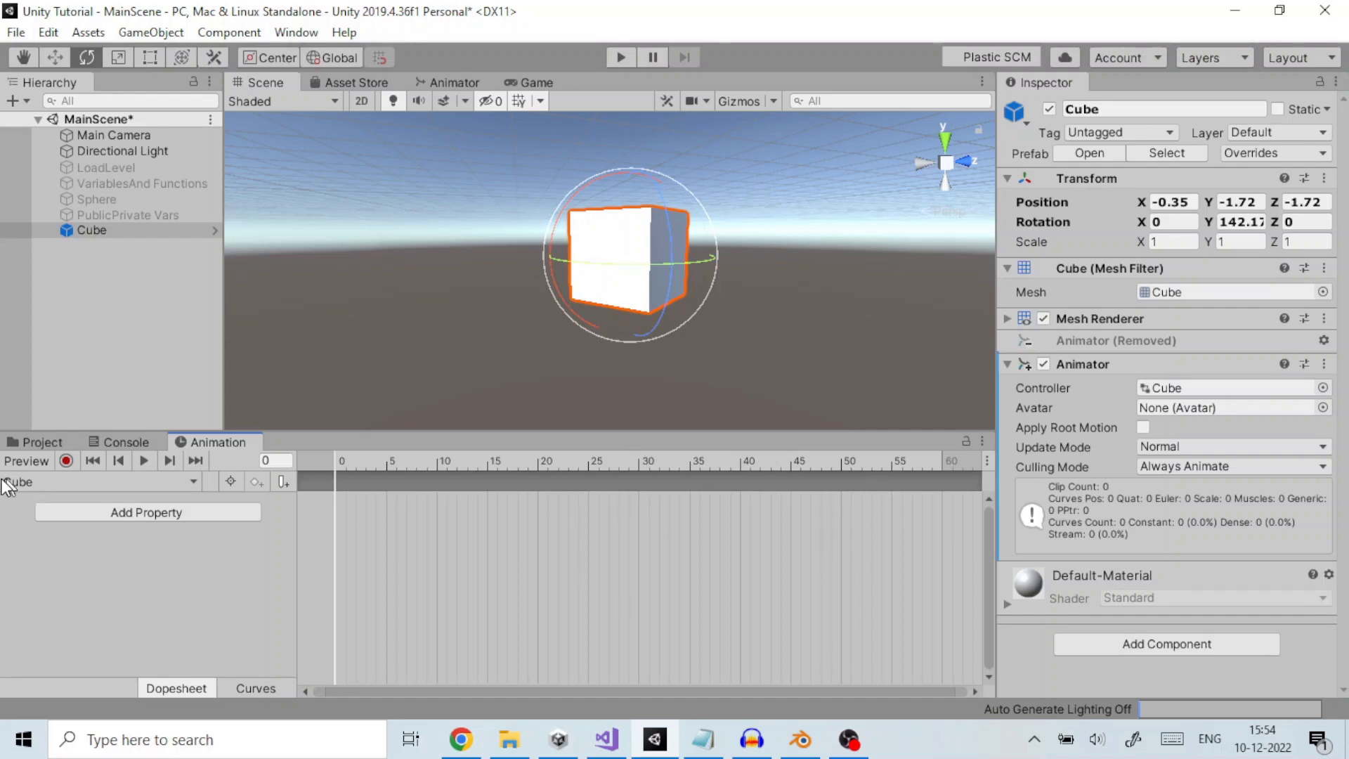
- Keep the Cube clip selected, then inspect the Cube controller and clip in Assets/Animation
{"action": "left_click", "coordinate": [70, 476]}
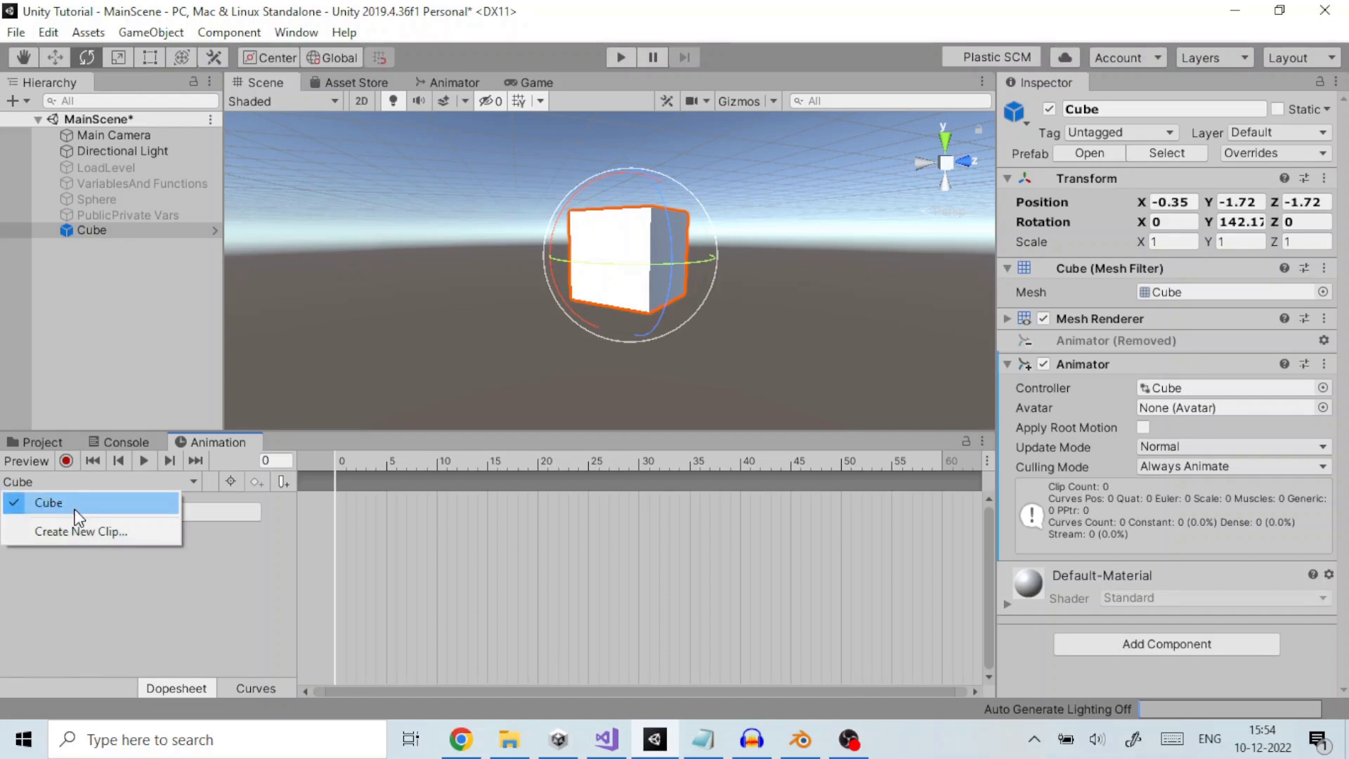
{"action": "left_click", "coordinate": [63, 506]}
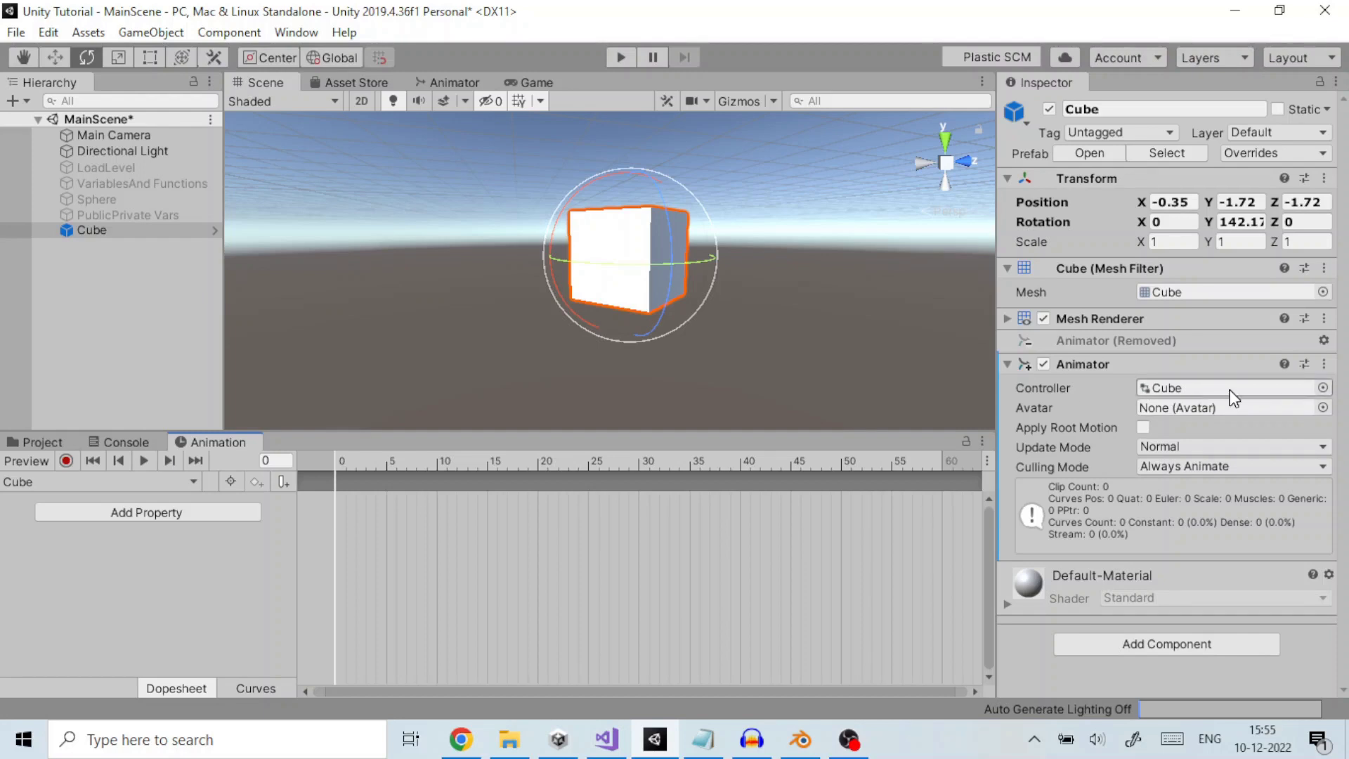
{"action": "left_click", "coordinate": [27, 444]}
{"action": "left_click", "coordinate": [86, 578]}
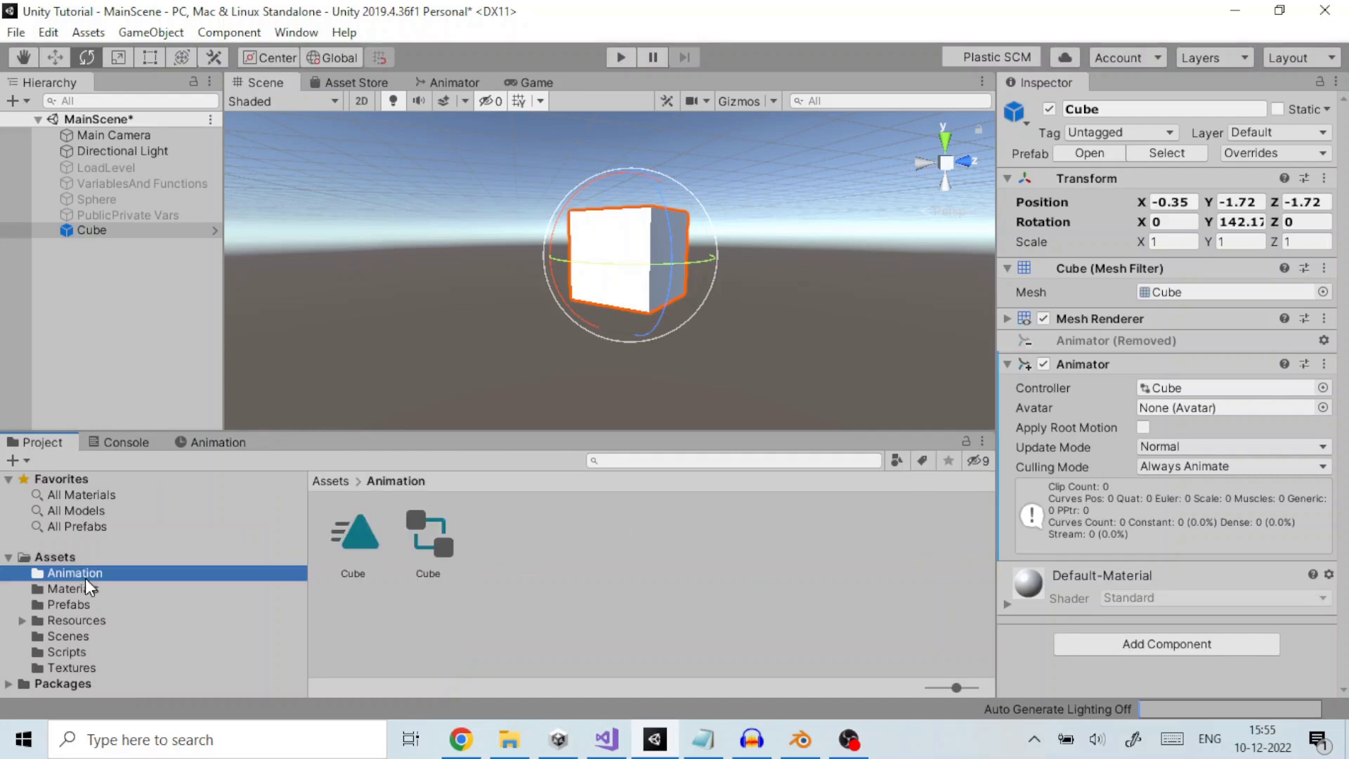
{"action": "left_click", "coordinate": [426, 539]}
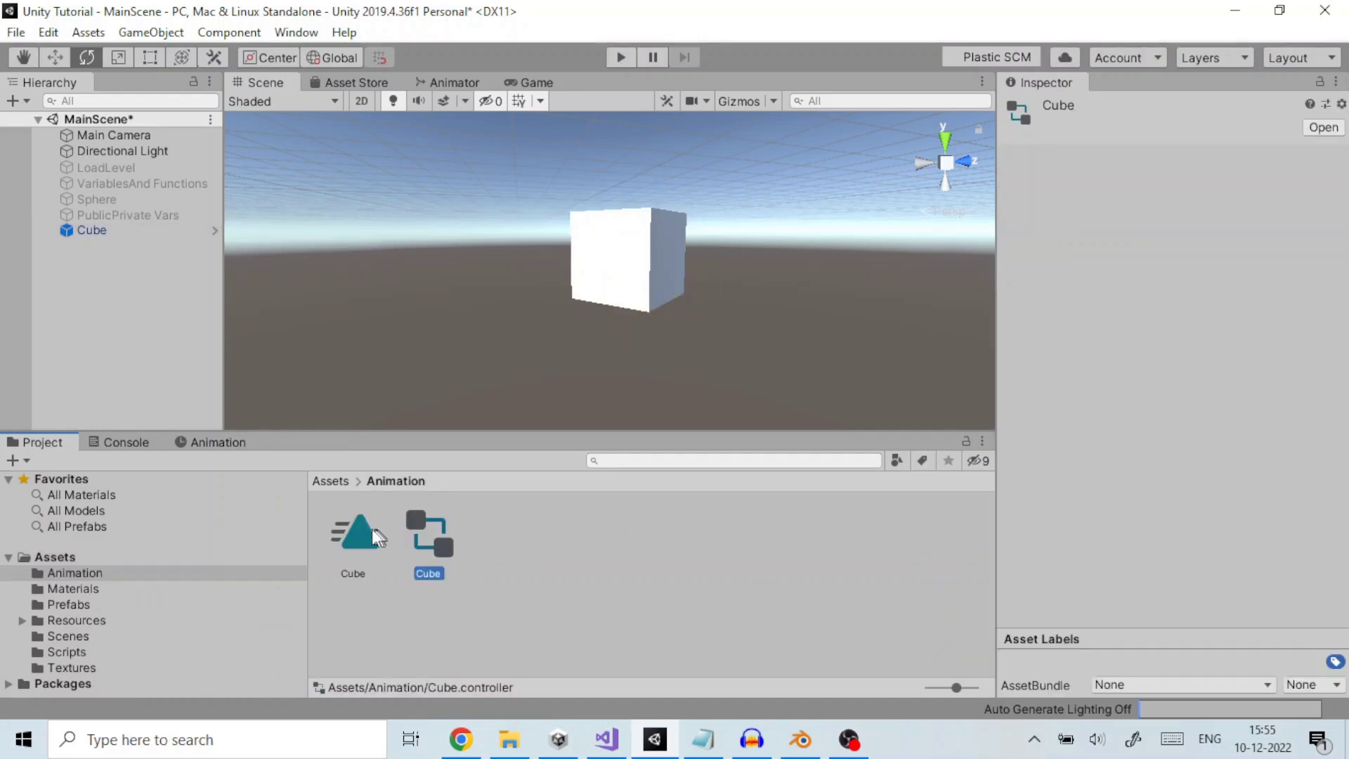
{"action": "left_click", "coordinate": [345, 536]}
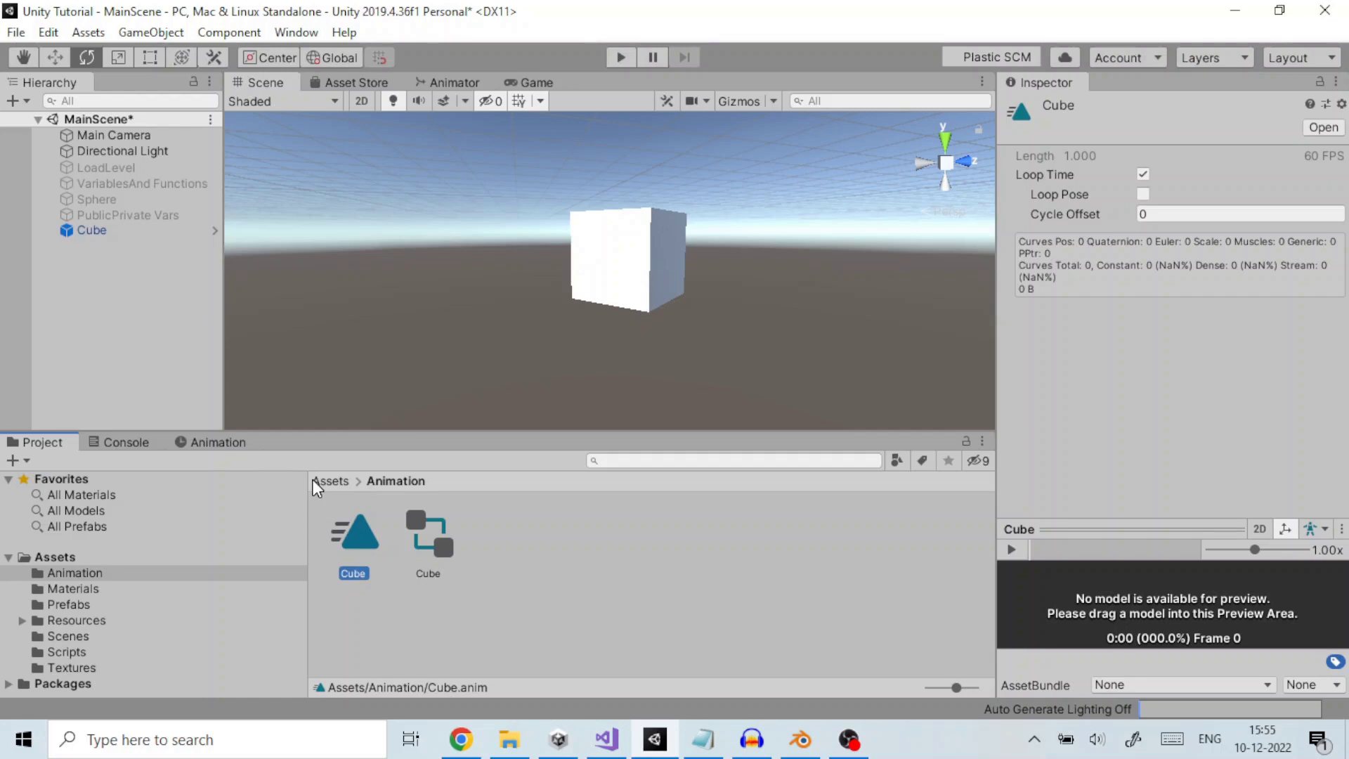
- In the Cube controller's Animator graph, place the Cube state below Entry, then return to the timeline
{"action": "left_click", "coordinate": [449, 82]}
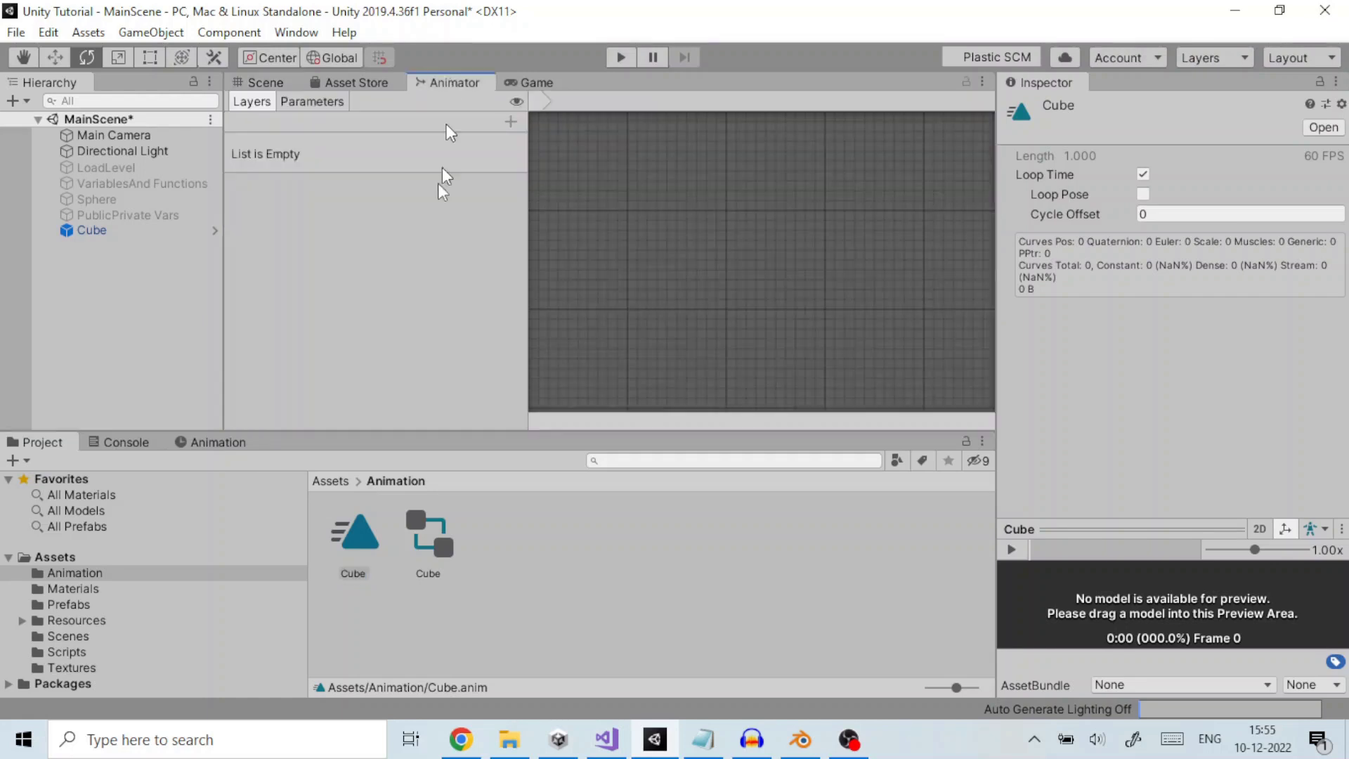
{"action": "left_click", "coordinate": [437, 529]}
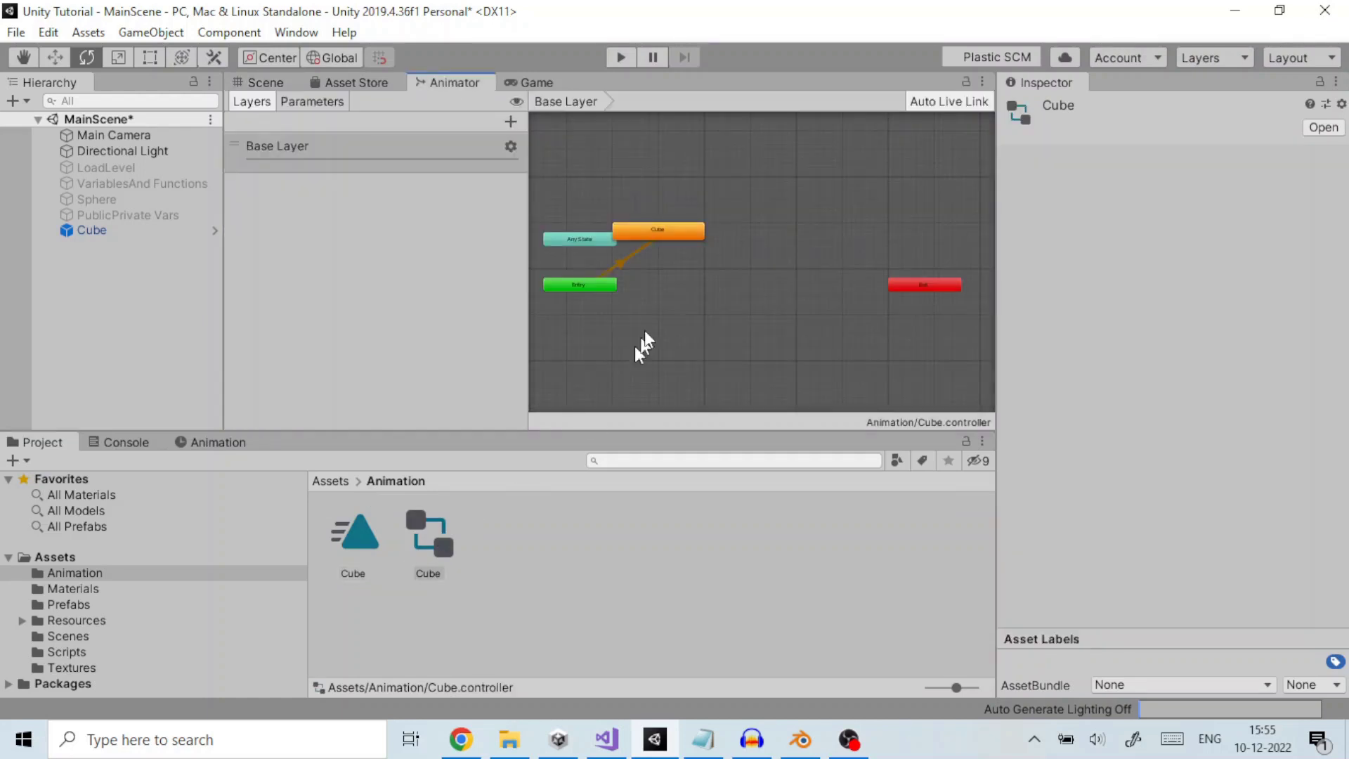
{"action": "scroll", "coordinate": [666, 307], "scroll_direction": "up", "scroll_amount": 5}
{"action": "middle_click_drag", "start_coordinate": [663, 307], "coordinate": [844, 326]}
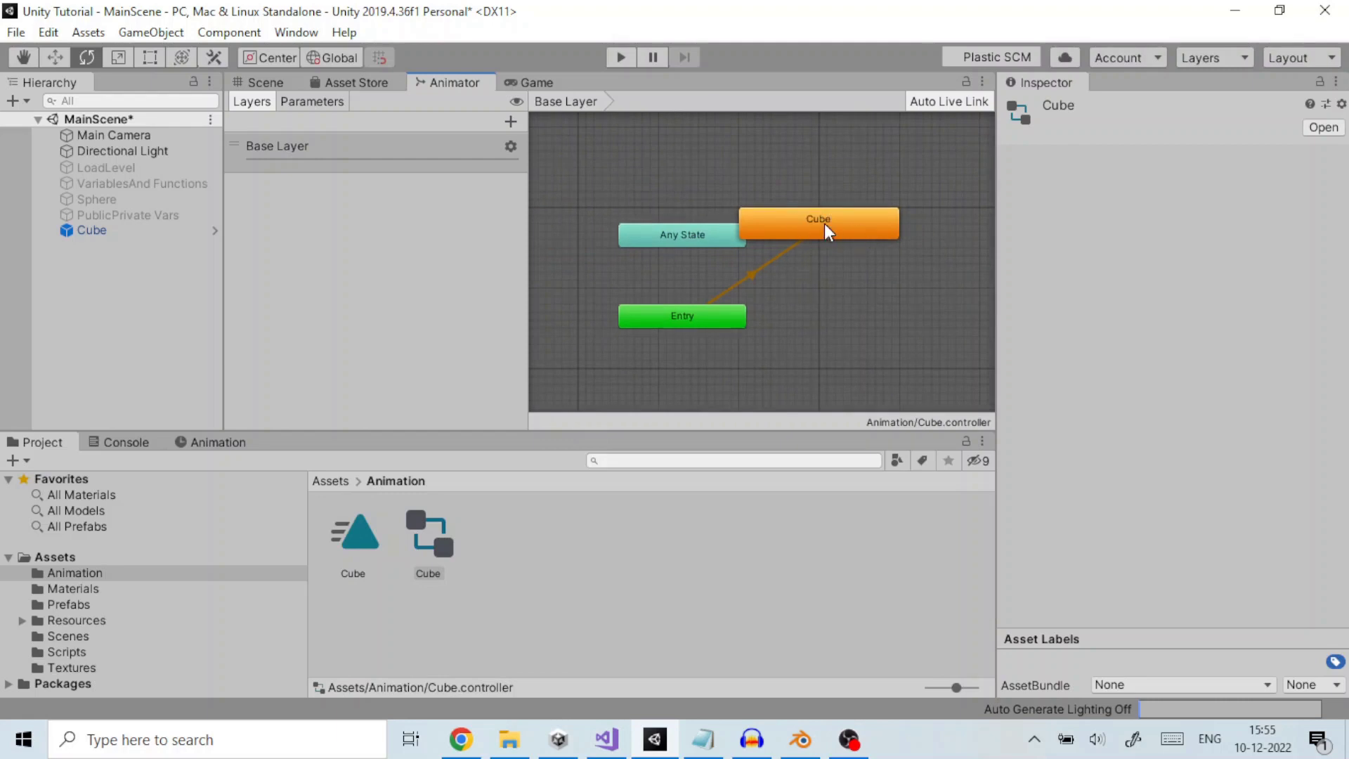
{"action": "left_click_drag", "start_coordinate": [824, 224], "coordinate": [701, 379]}
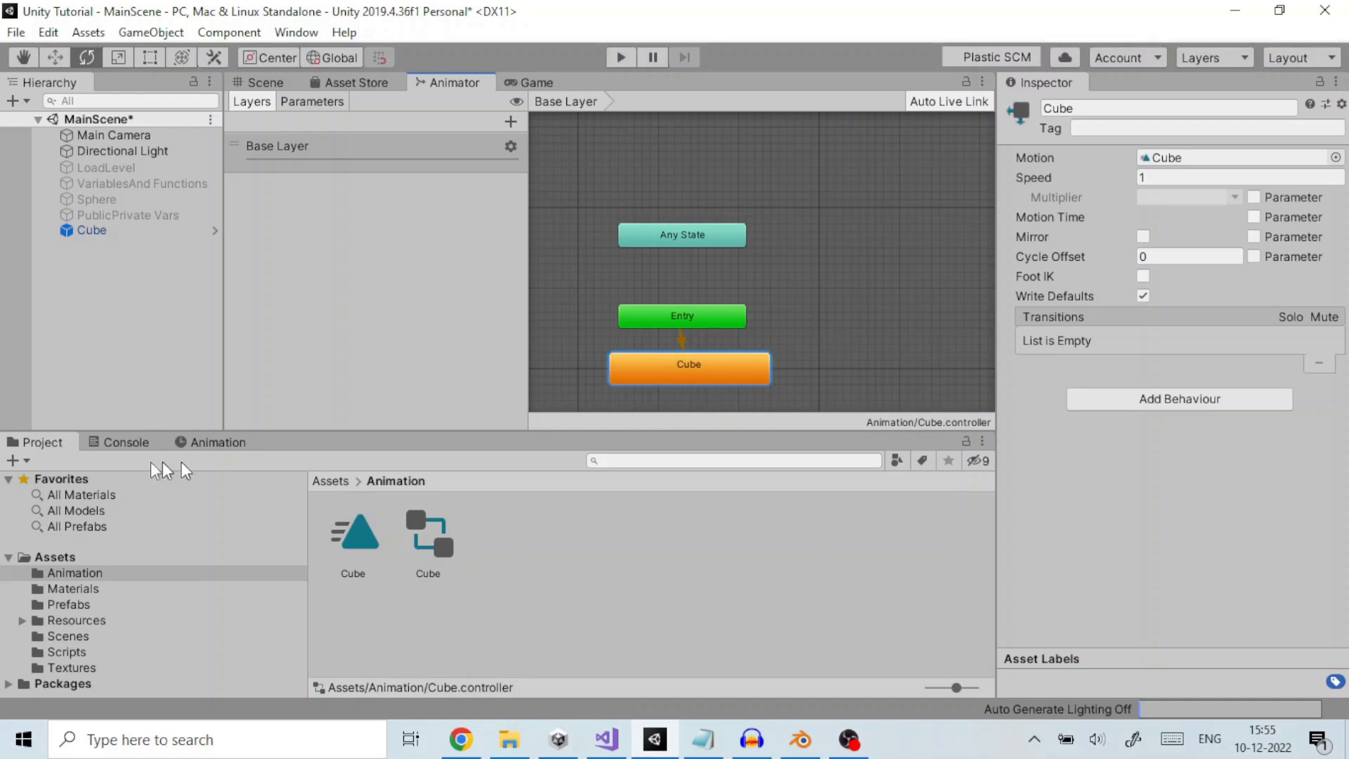
{"action": "left_click", "coordinate": [203, 448]}
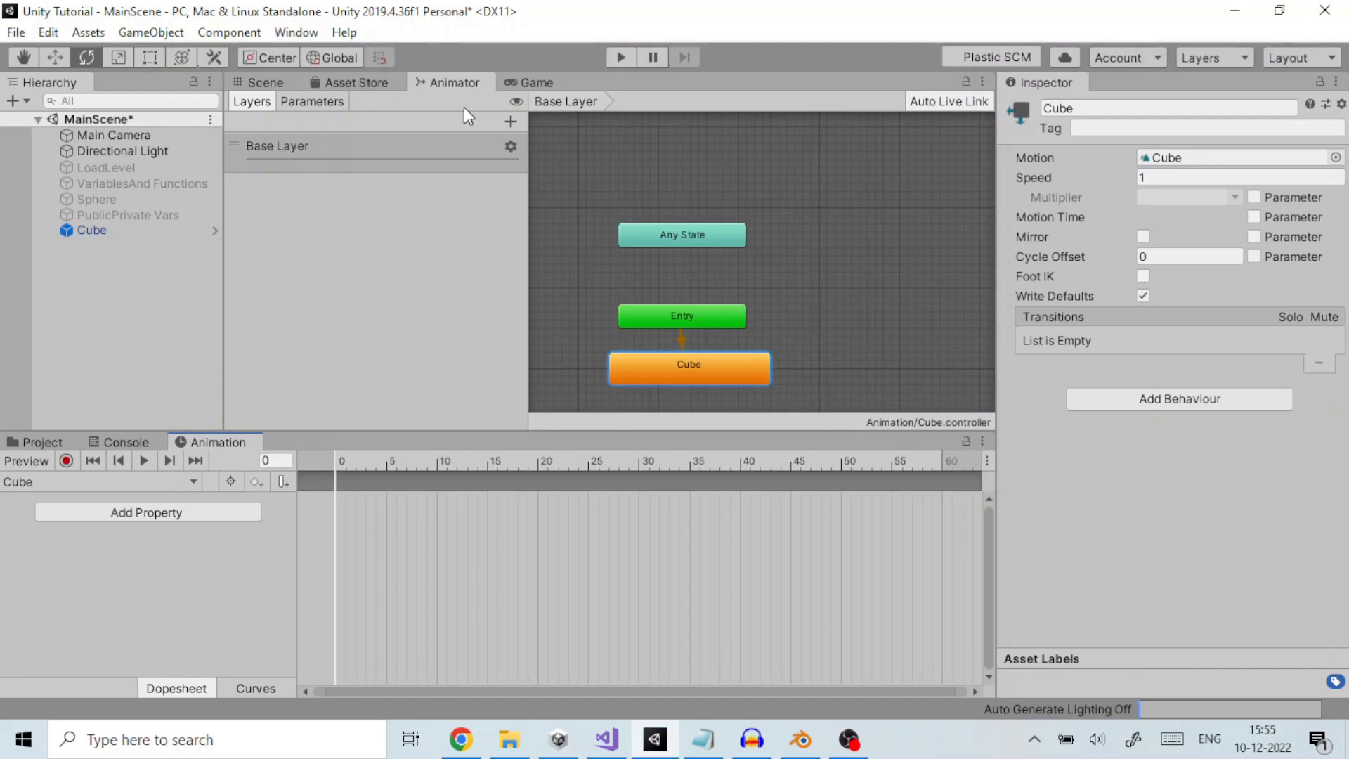
- Switch the viewport to the Game view
{"action": "left_click", "coordinate": [534, 79]}
{"action": "left_click", "coordinate": [264, 83]}
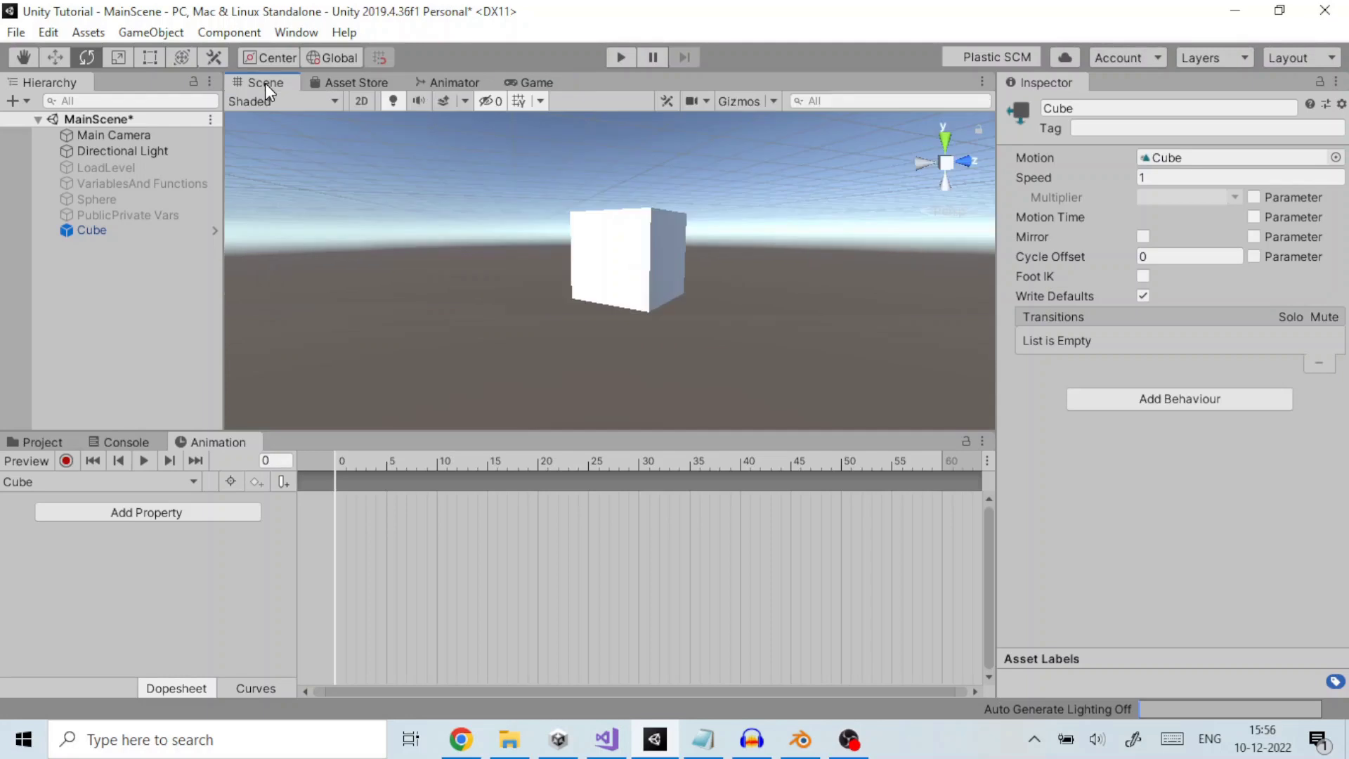
{"action": "left_click", "coordinate": [543, 87]}
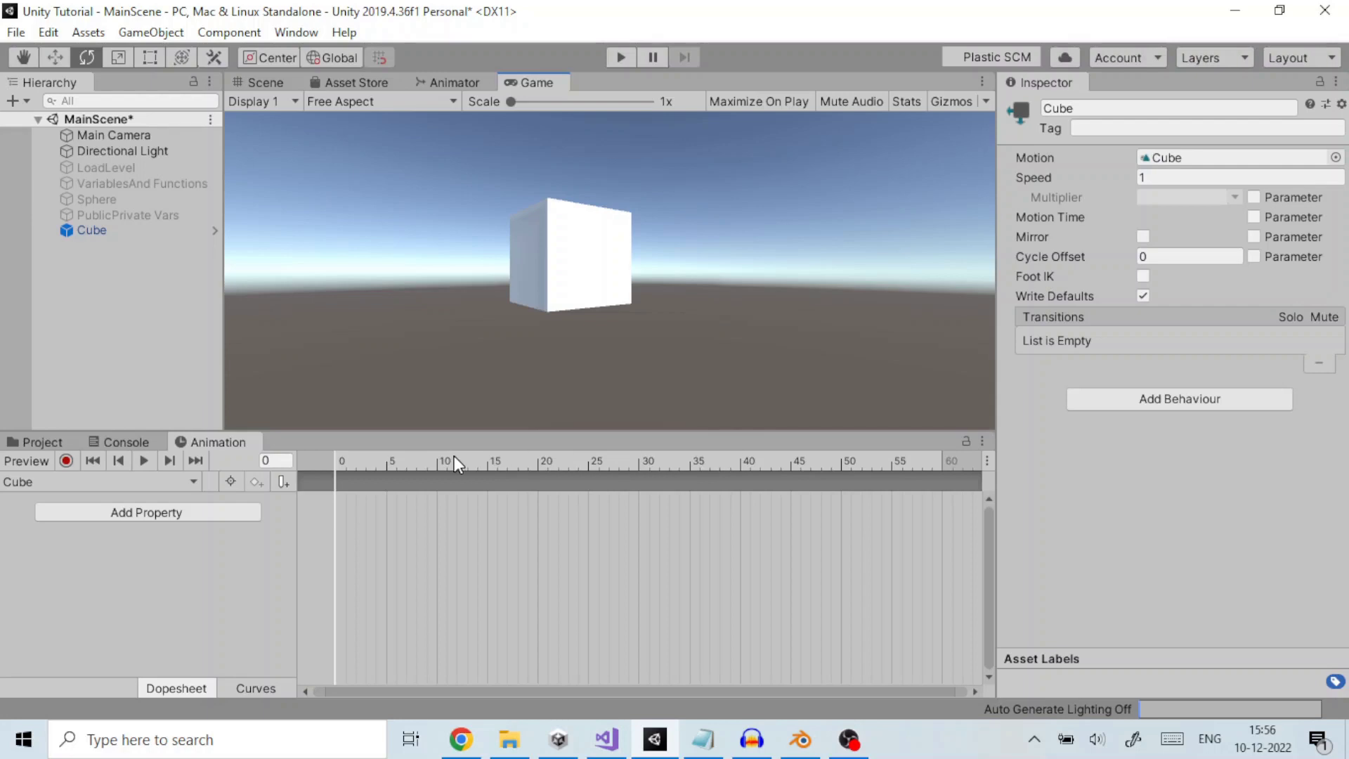
- Add a Transform Rotation property track to the Cube clip
{"action": "left_click", "coordinate": [133, 513]}
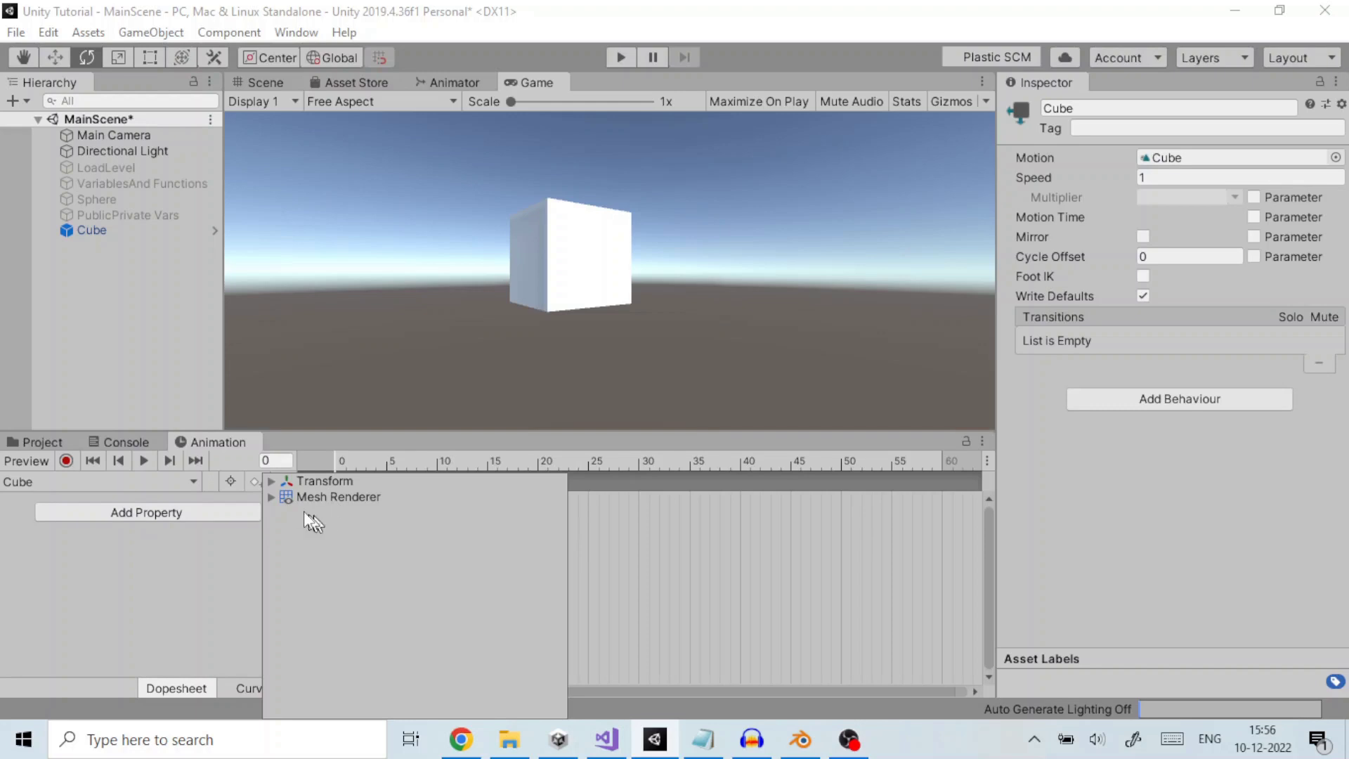
{"action": "left_click", "coordinate": [271, 482]}
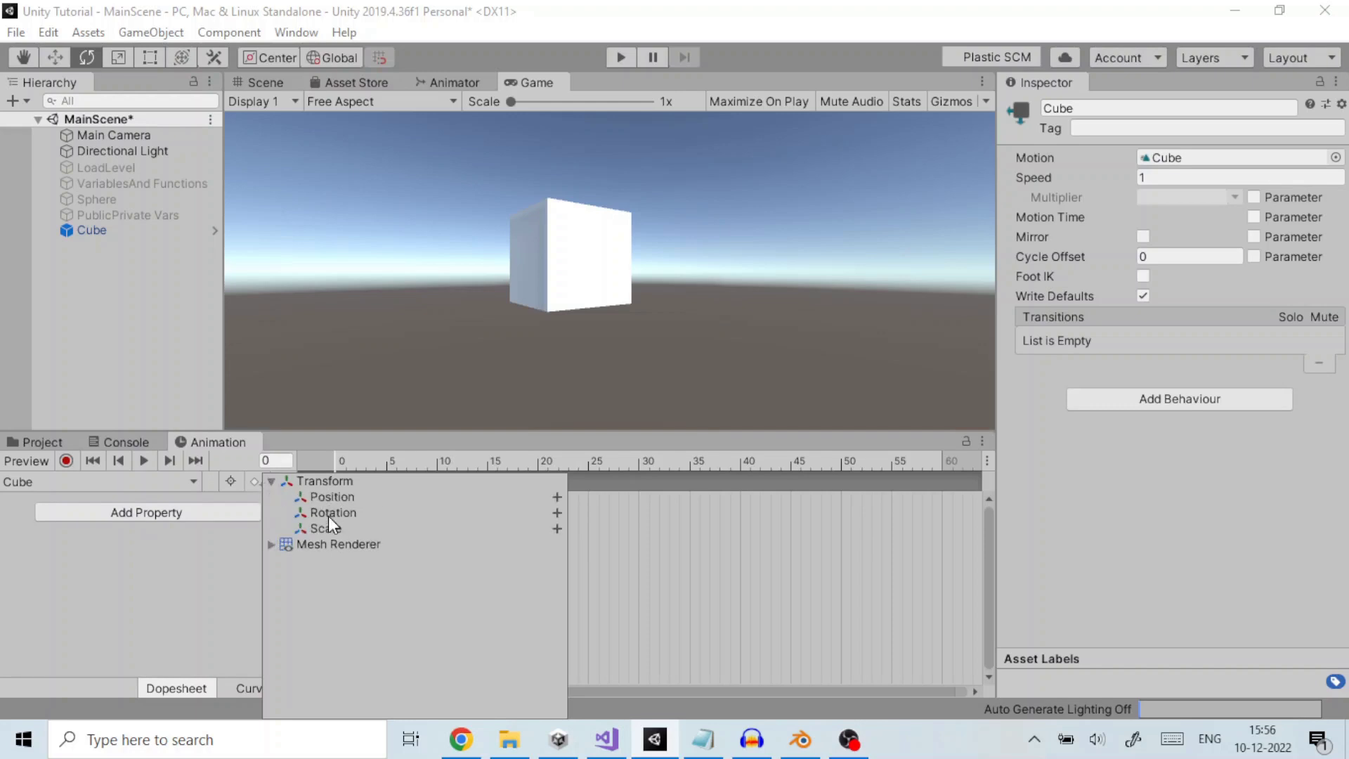
{"action": "left_click", "coordinate": [555, 512]}
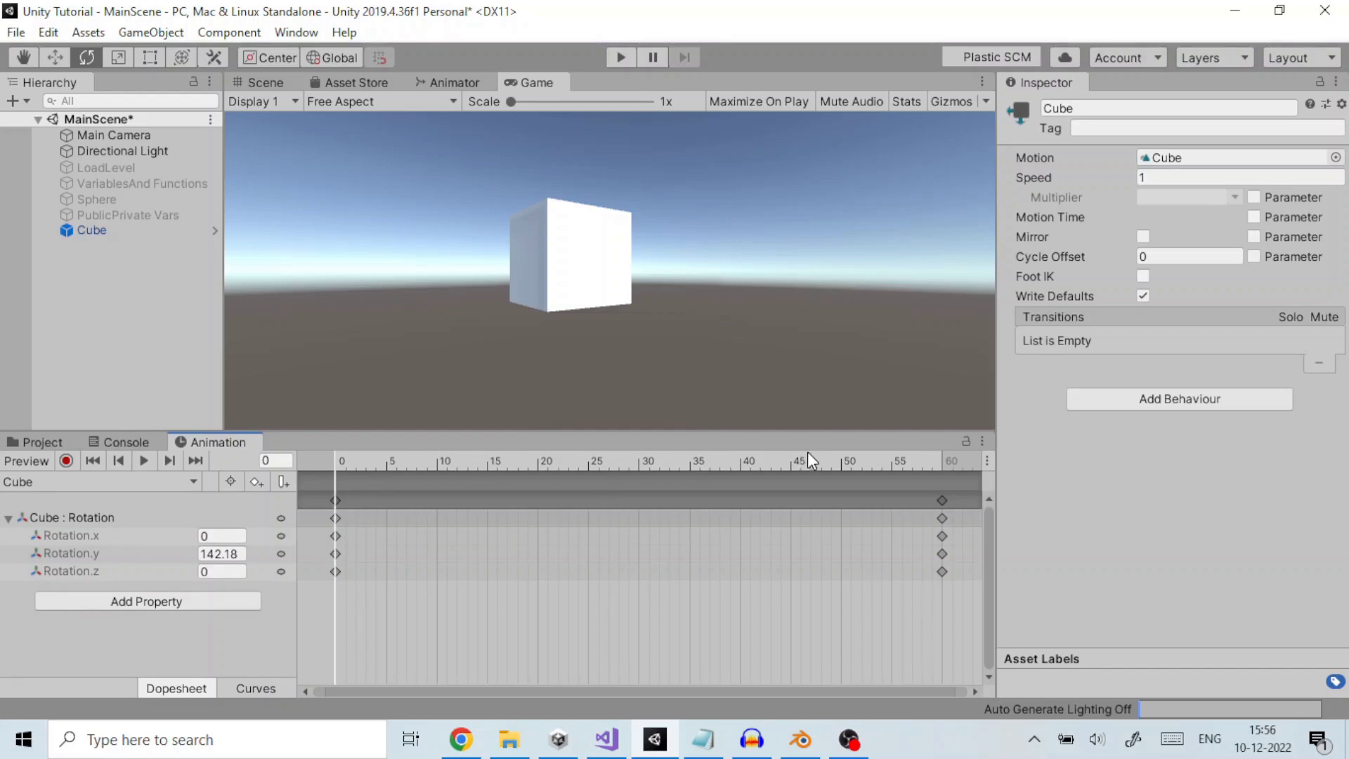
- Add rotation keyframes at frame 1, then move the playhead to frame 60
{"action": "left_click", "coordinate": [343, 468]}
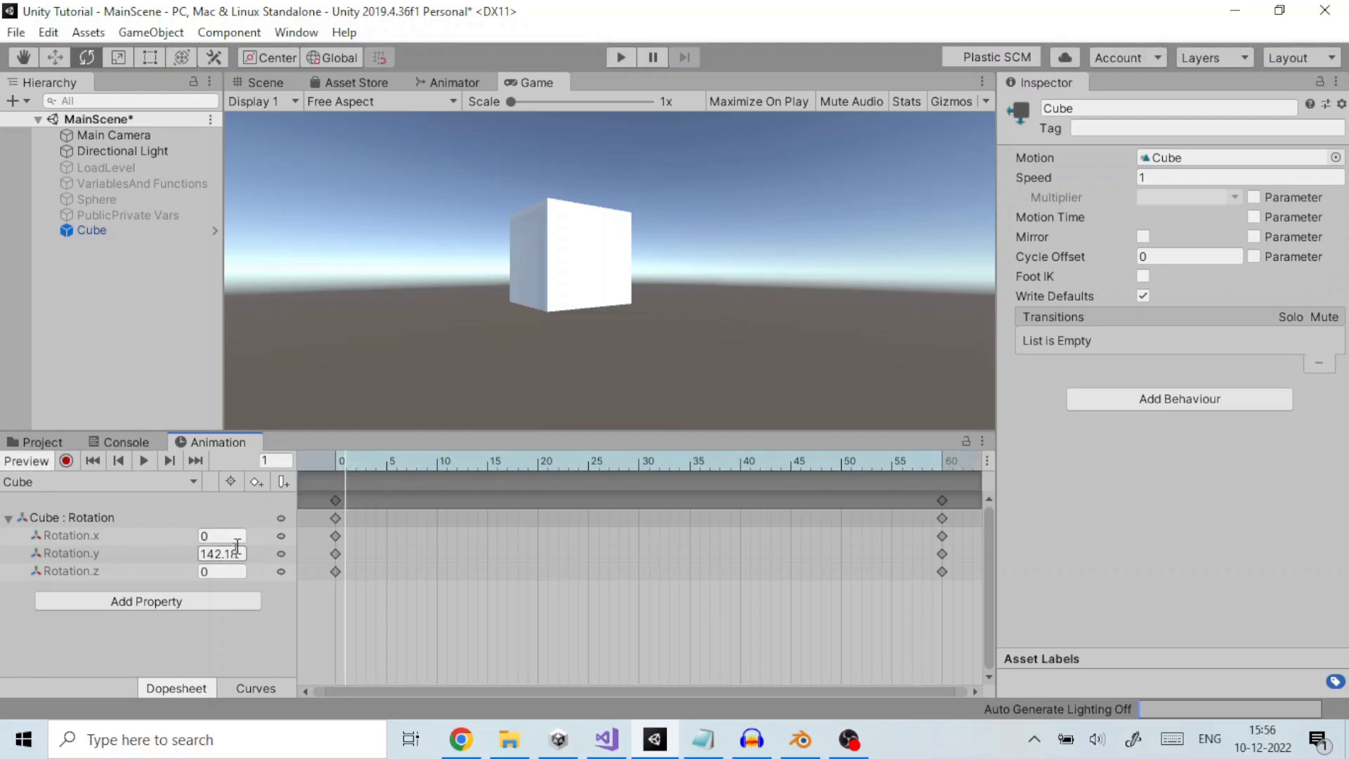
{"action": "left_click", "coordinate": [257, 481]}
{"action": "left_click_drag", "start_coordinate": [343, 461], "coordinate": [946, 509]}
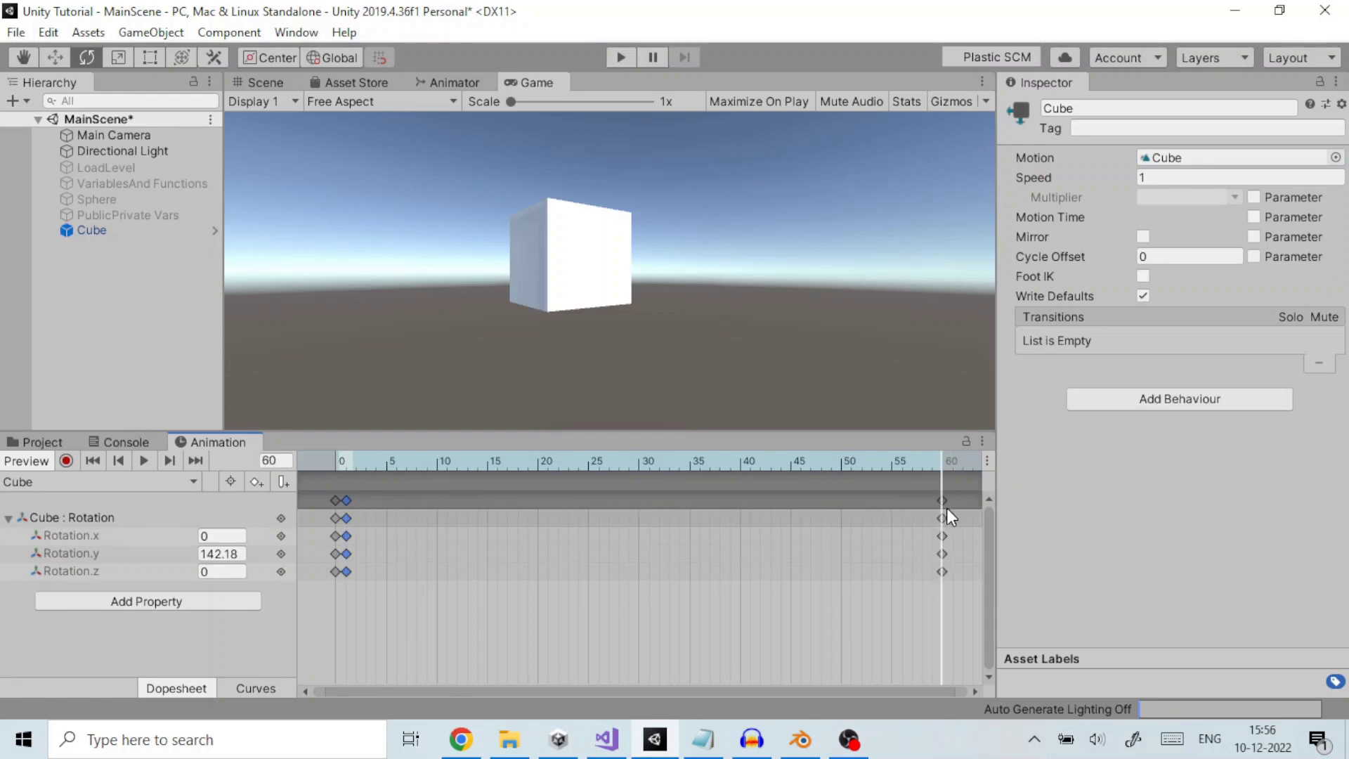
- Set the Cube's Y rotation to 278.46 at frame 60 and scrub back to preview the turn
{"action": "left_click", "coordinate": [141, 230]}
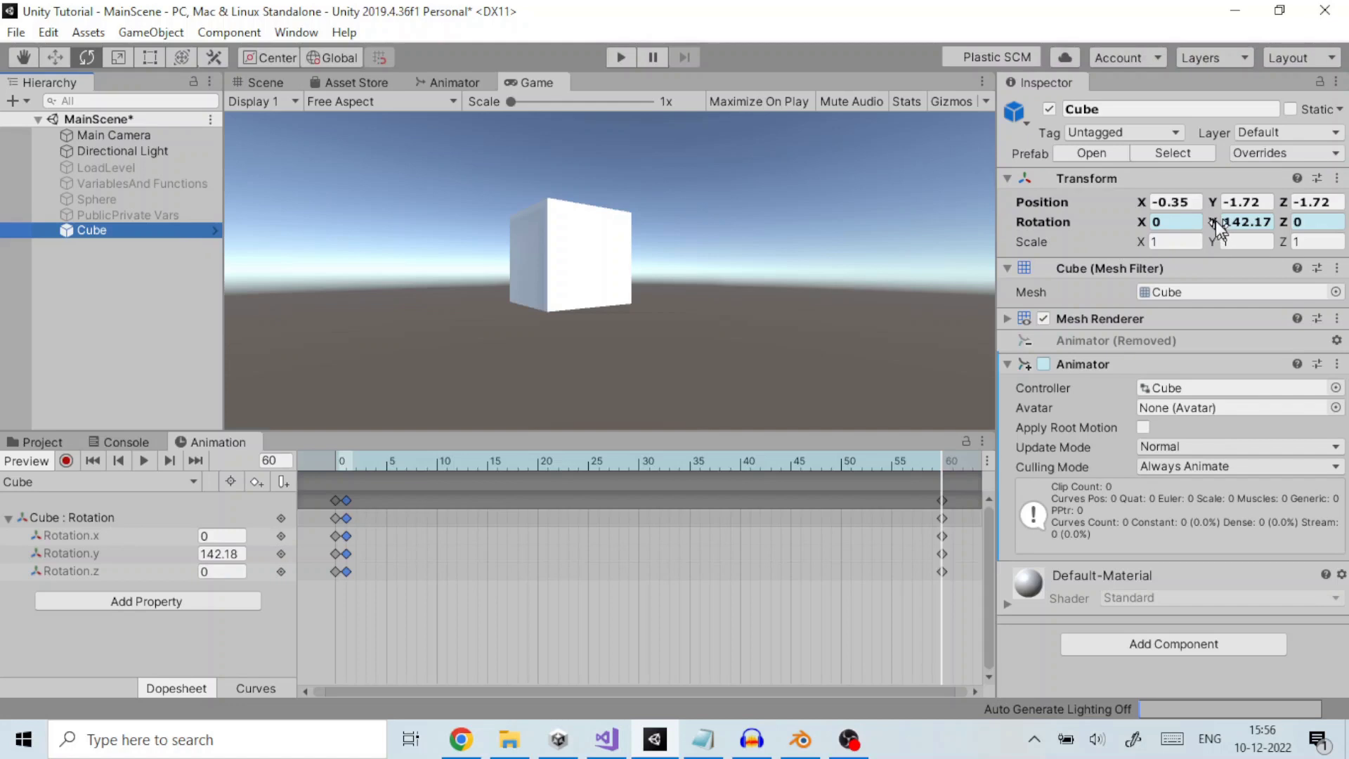
{"action": "left_click", "coordinate": [1215, 221]}
{"action": "left_click_drag", "start_coordinate": [1286, 225], "coordinate": [879, 490]}
{"action": "left_click_drag", "start_coordinate": [761, 479], "coordinate": [344, 503]}
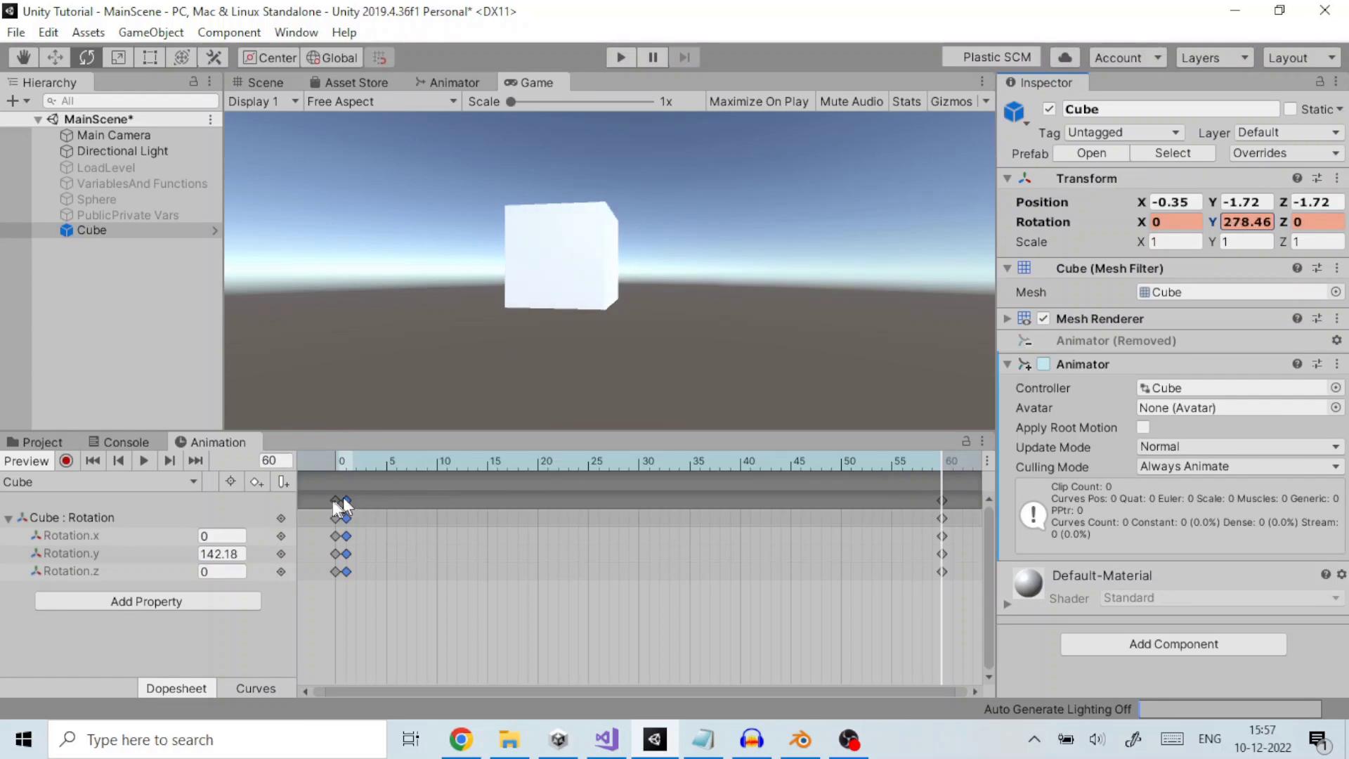
{"action": "left_click", "coordinate": [255, 481]}
{"action": "left_click", "coordinate": [343, 463]}
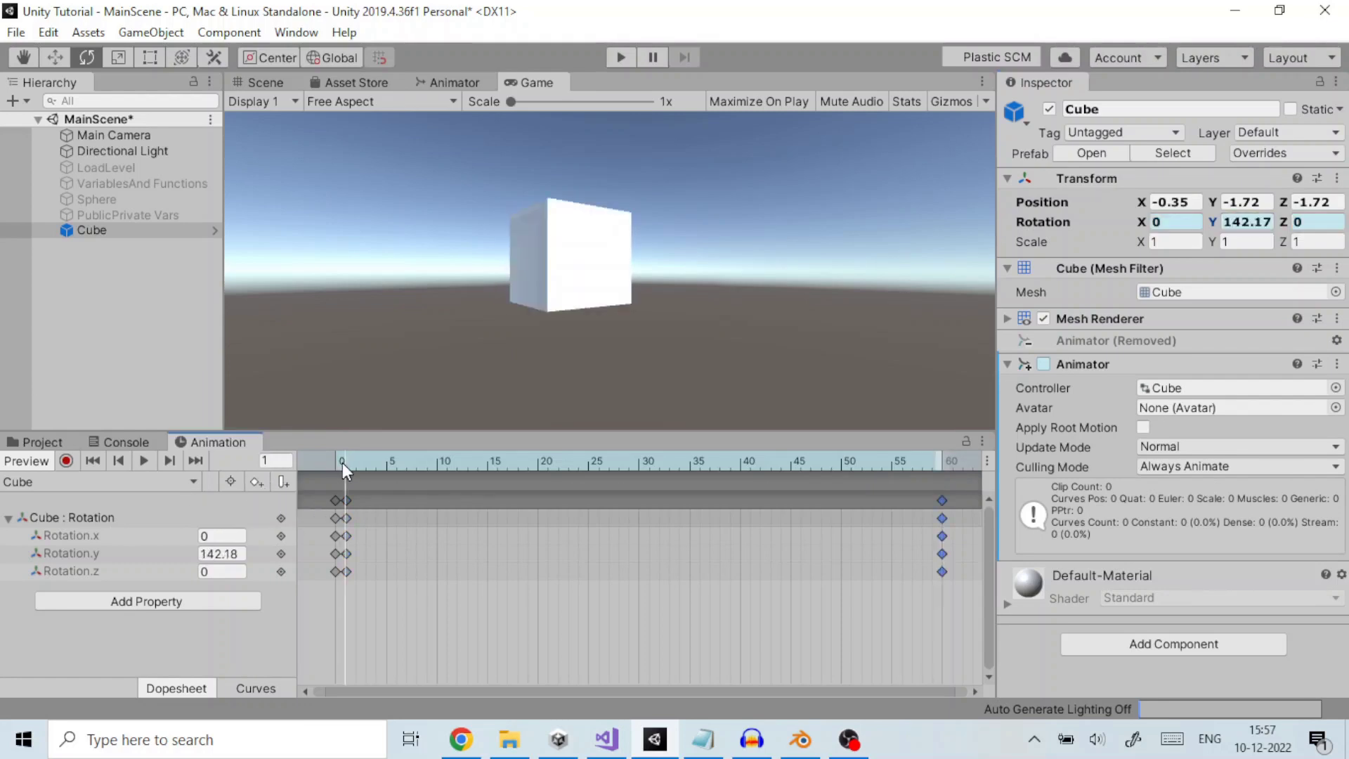
{"action": "mouse_move", "coordinate": [343, 462]}
{"action": "left_mouse_down"}
{"action": "mouse_move", "coordinate": [940, 465]}
{"action": "mouse_move", "coordinate": [353, 455]}
{"action": "left_mouse_up"}
- Play the scene to watch the cube spin around Y in the Game view
{"action": "left_click", "coordinate": [608, 59]}
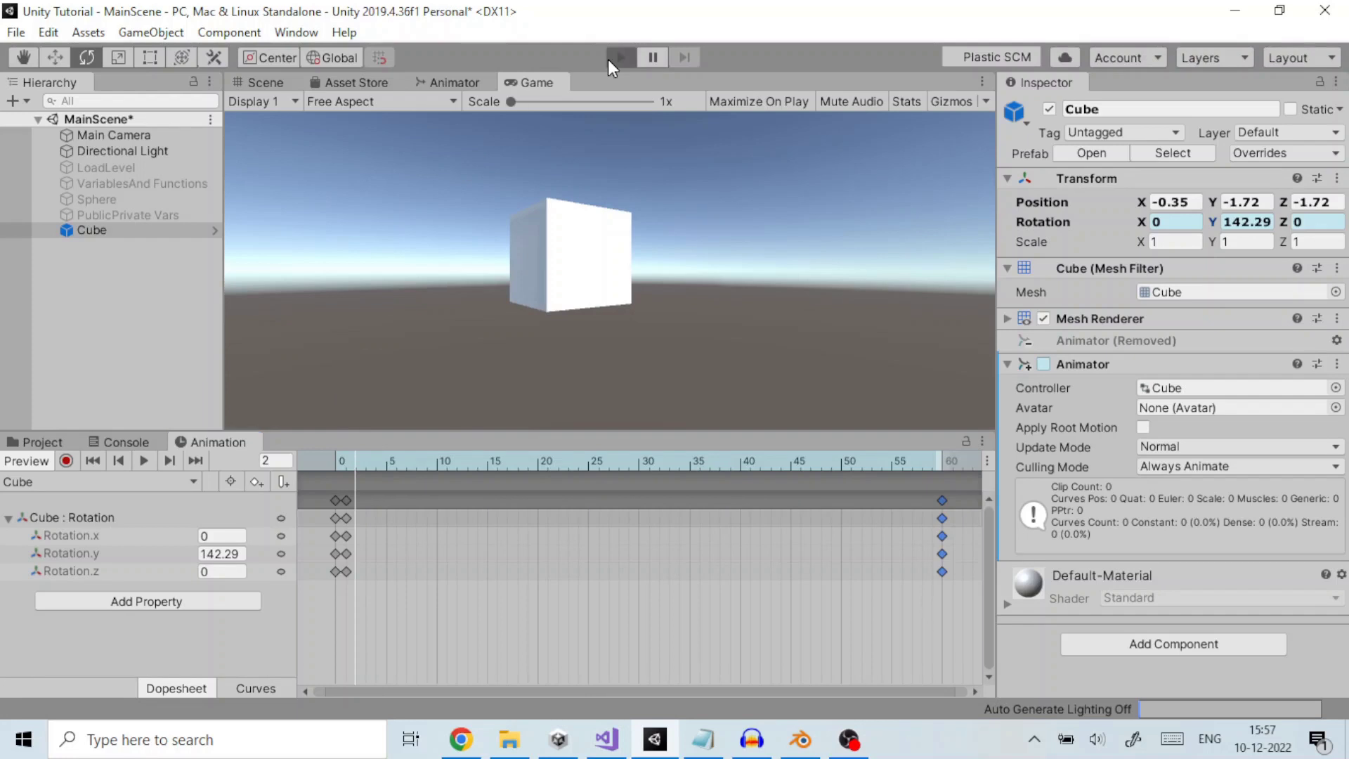